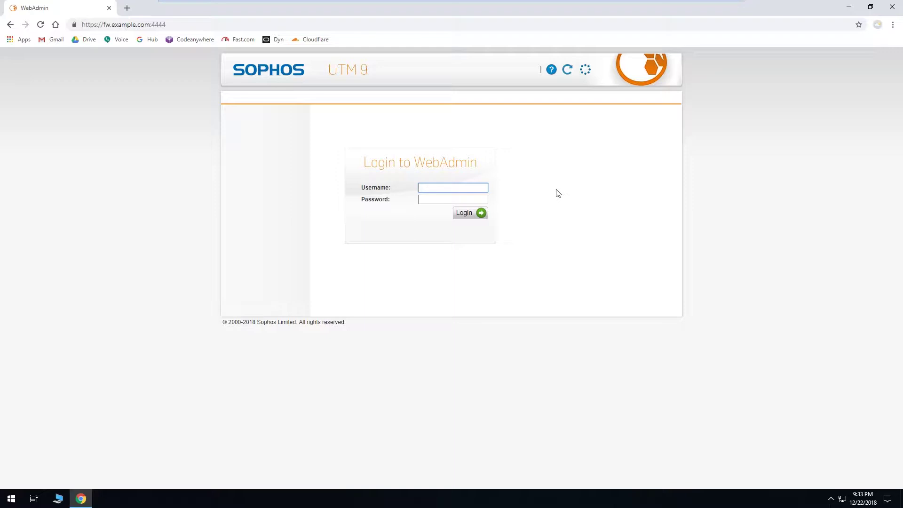
Log in to WebAdmin as admin with the account password
type("admin")
key("Tab")
type("********")
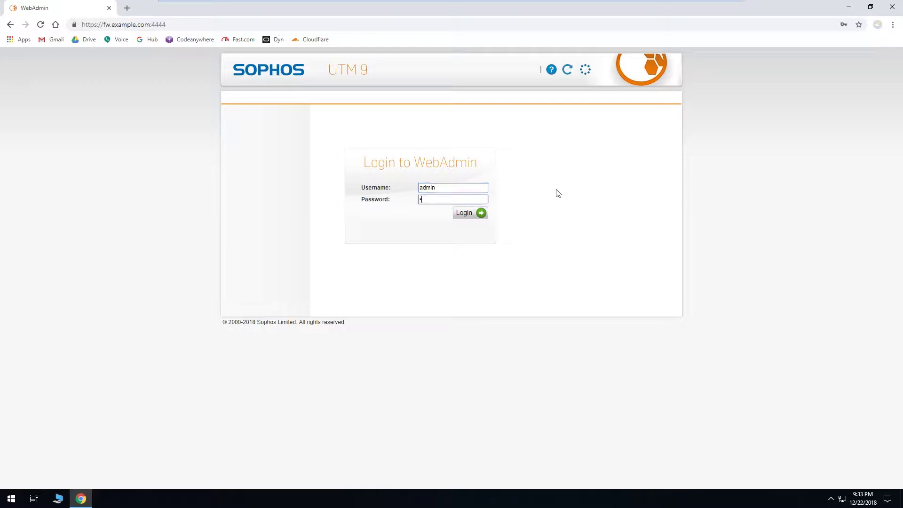
key("Return")
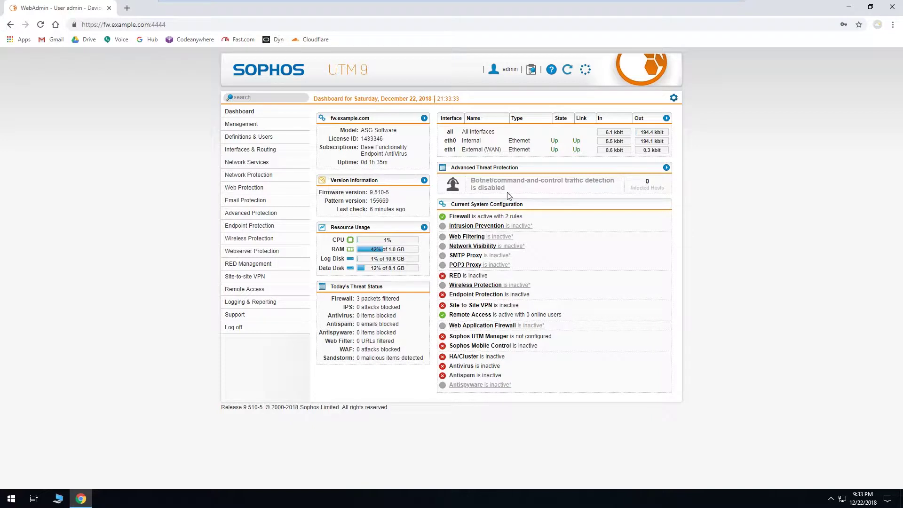
Go to Network Protection > NAT rules and start a new NAT rule
left_click(282, 178)
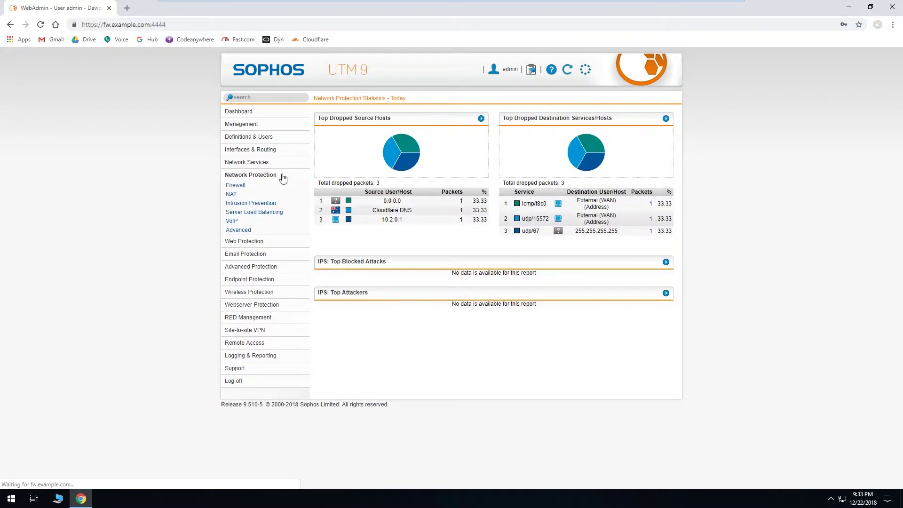
left_click(245, 194)
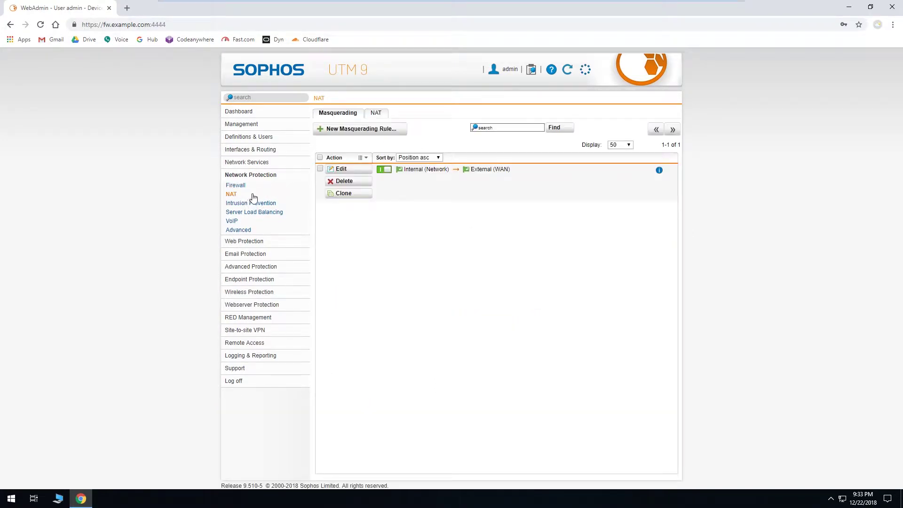
left_click(378, 113)
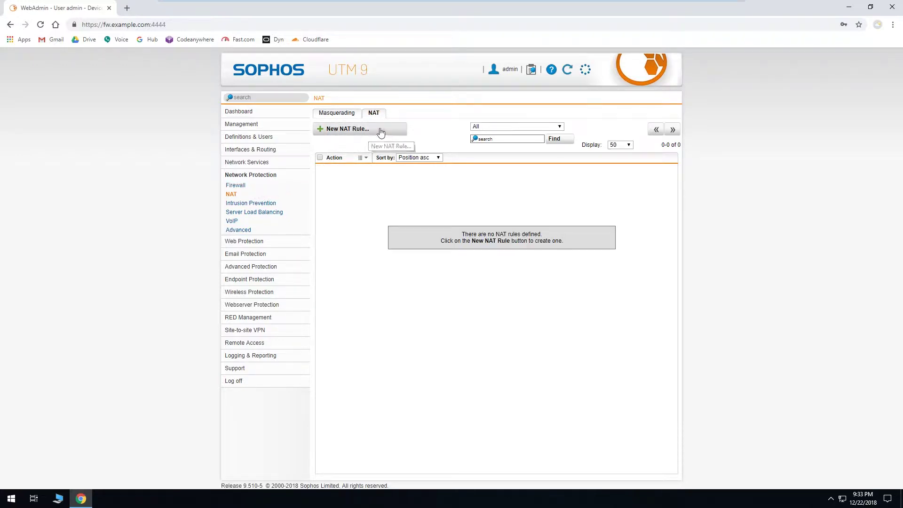
left_click(380, 132)
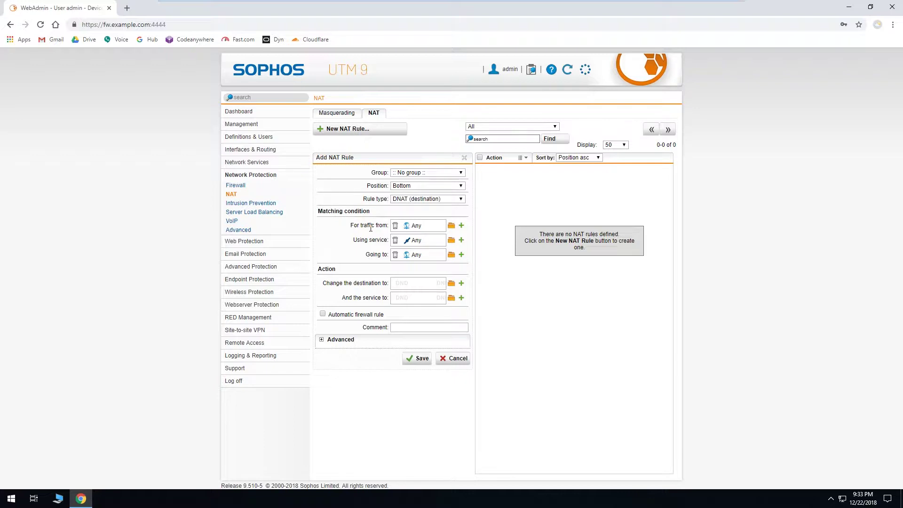
Set the rule's source to Internet IPv4 and its destination to External (WAN) (Address)
left_click(452, 226)
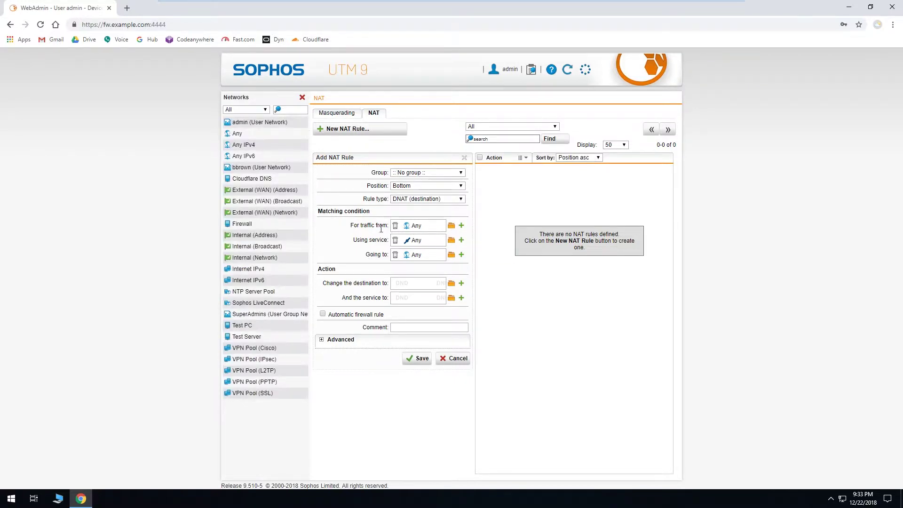
left_click_drag(248, 270, 417, 229)
left_click_drag(249, 194, 413, 258)
Add a new service 'Secure FTP Control' with destination port 990 for the rule
left_click(461, 241)
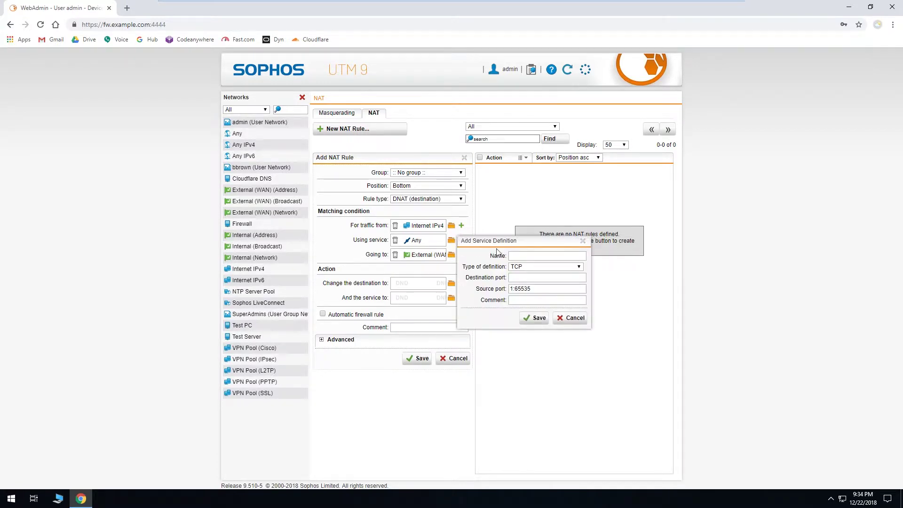
left_click(530, 255)
type("Secure FTP Control")
left_click(526, 277)
type("990")
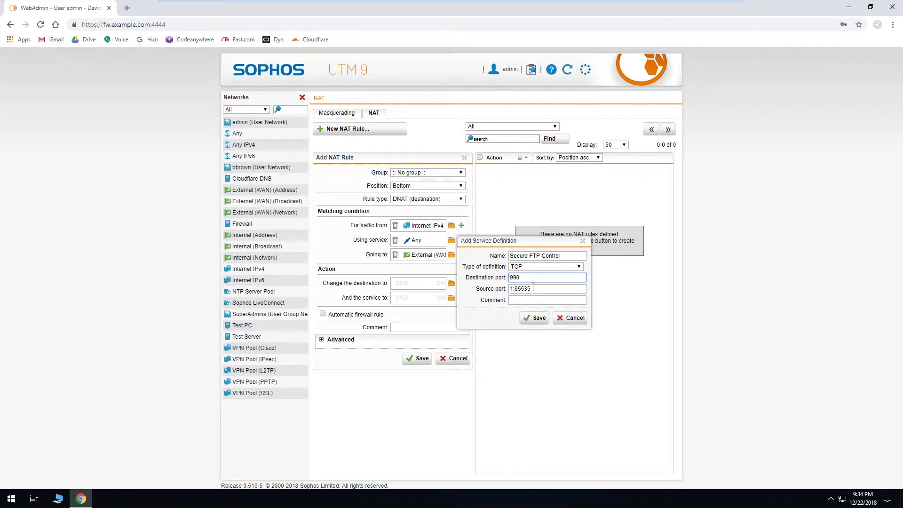
left_click(537, 319)
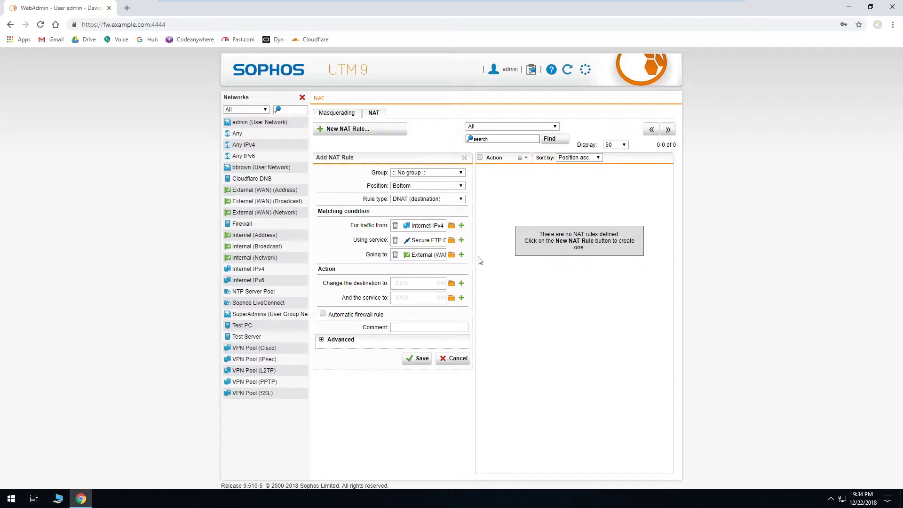
Add a new service 'Secure FTP Media' with destination port range 50000:51000
left_click(461, 241)
left_click(521, 258)
type("Secure FTP Media")
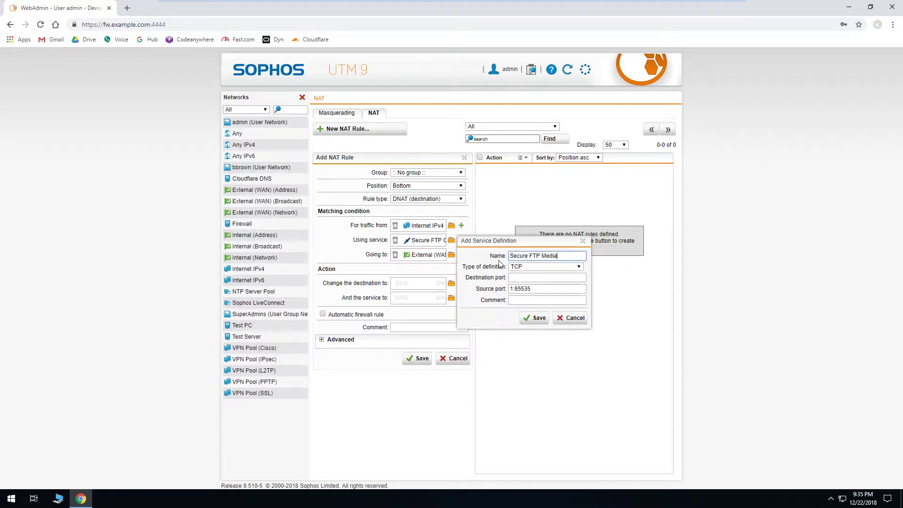
left_click(525, 277)
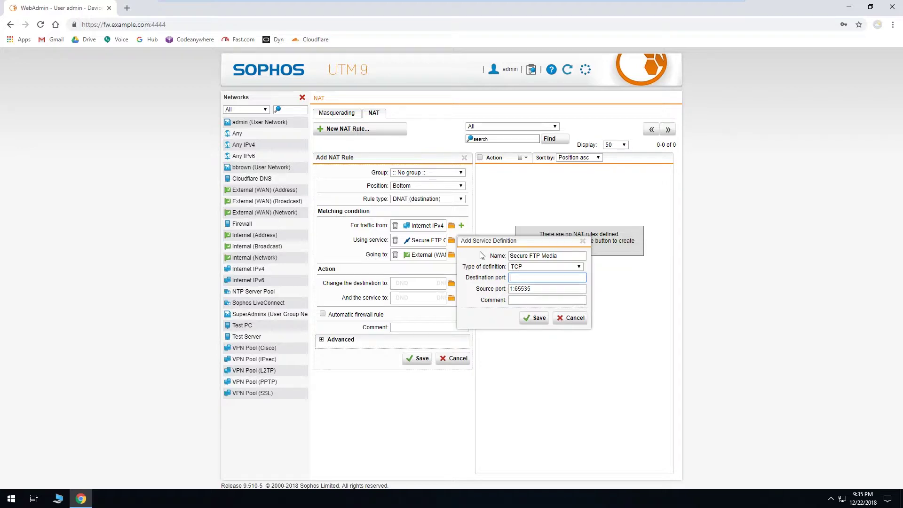
type("50000")
type(":51000")
left_click(534, 318)
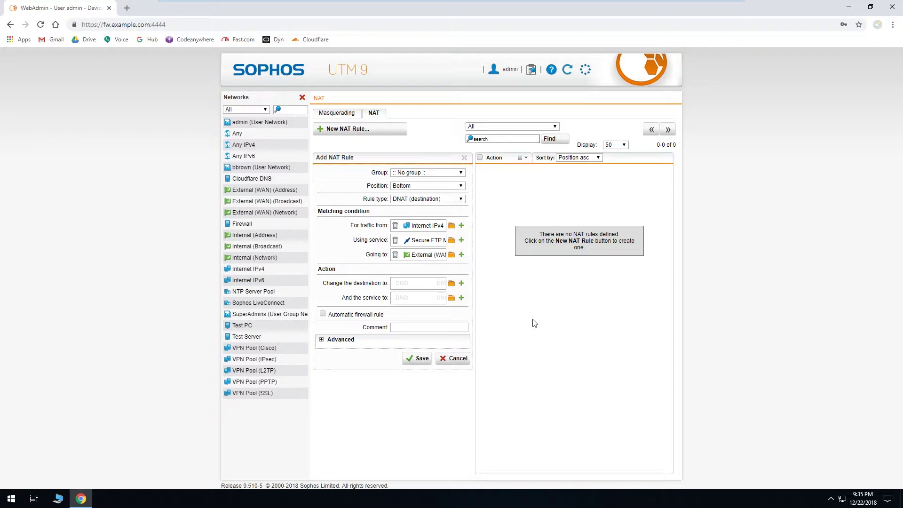
Start a new service definition named 'Secure FTP' of type Group
left_click(461, 239)
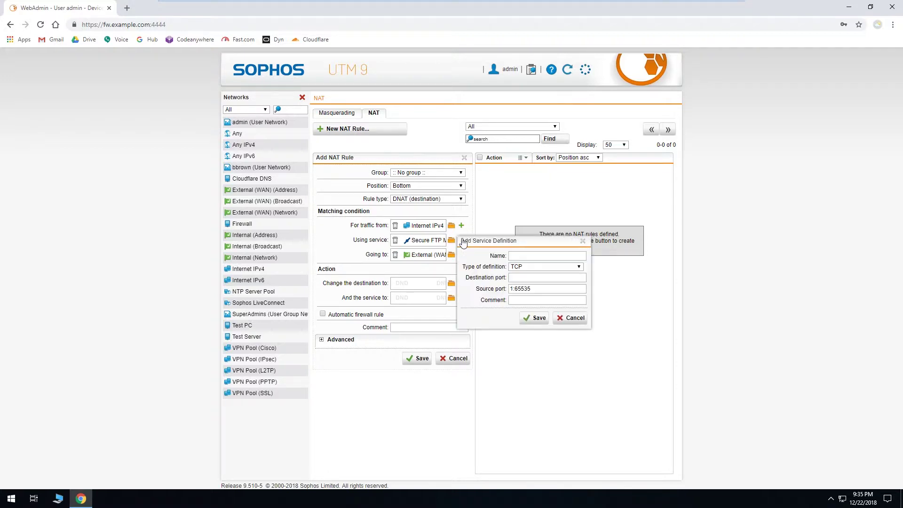
left_click(553, 255)
type("Secure FTP")
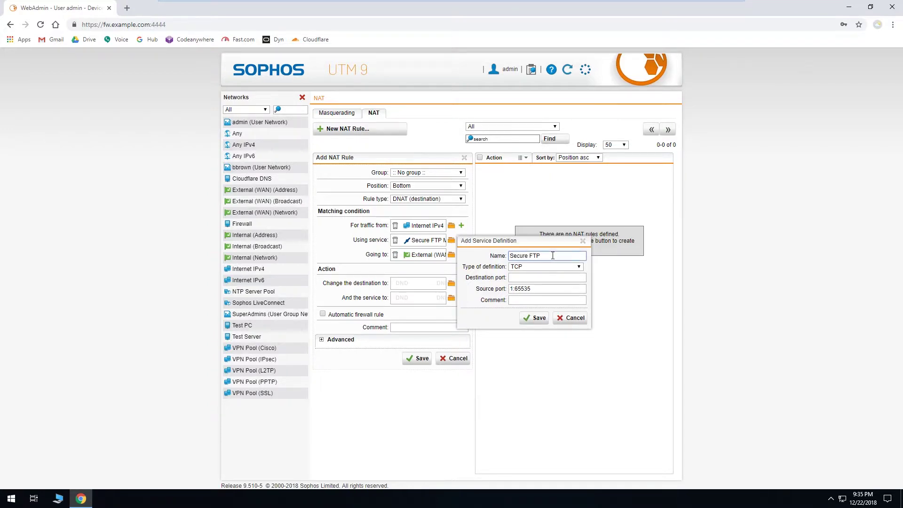
left_click(552, 267)
left_click(540, 333)
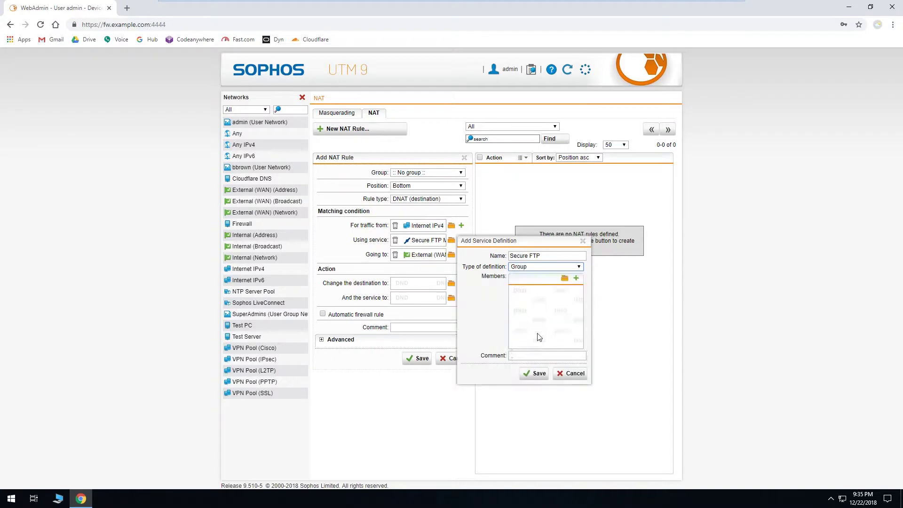
Add Secure FTP Control and Secure FTP Media as members and save the Secure FTP group
left_click(564, 279)
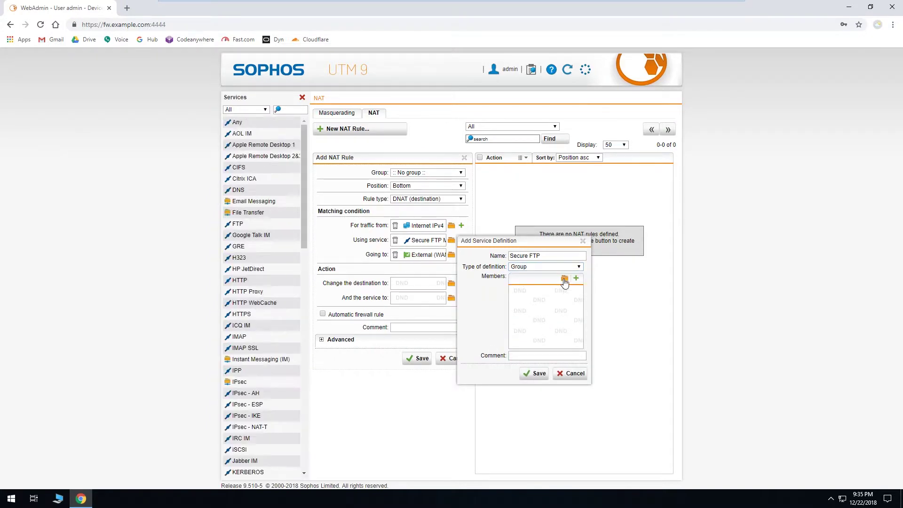
left_click(298, 109)
type("ftp")
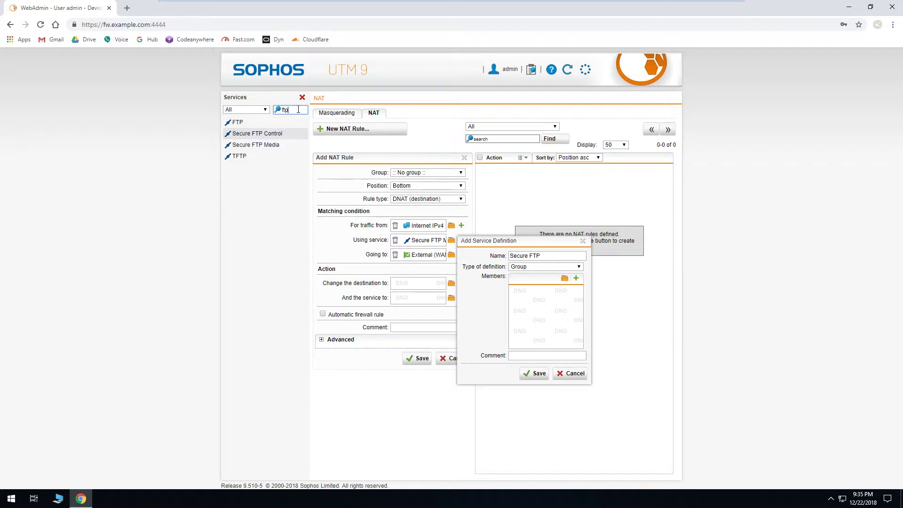
left_click_drag(258, 133, 508, 301)
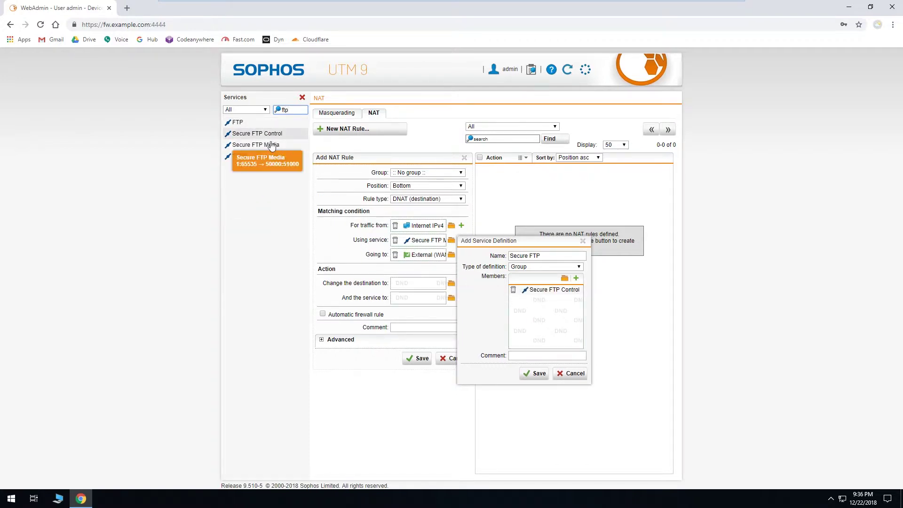
left_click_drag(256, 145, 539, 317)
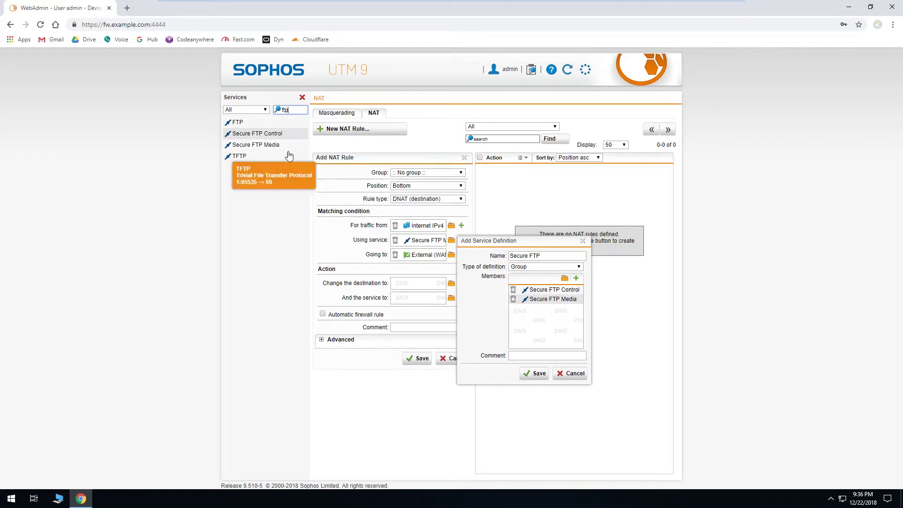
left_click(302, 97)
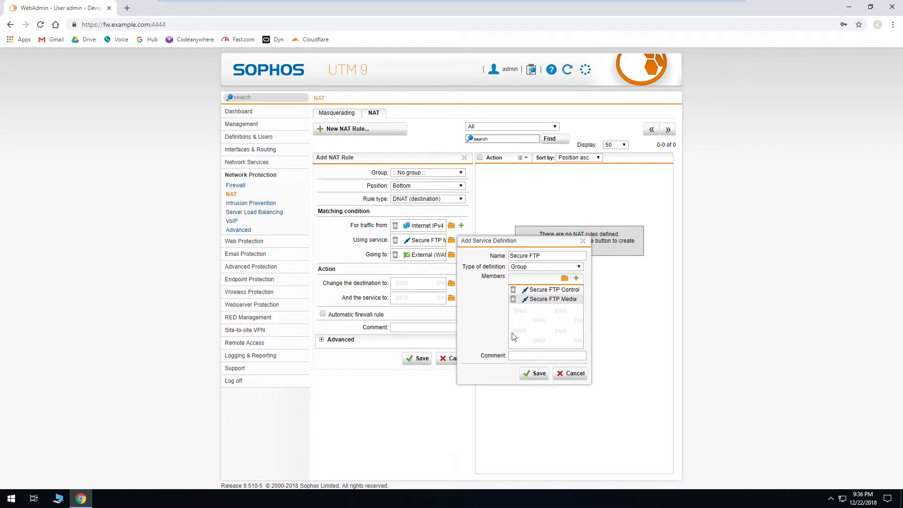
left_click(535, 373)
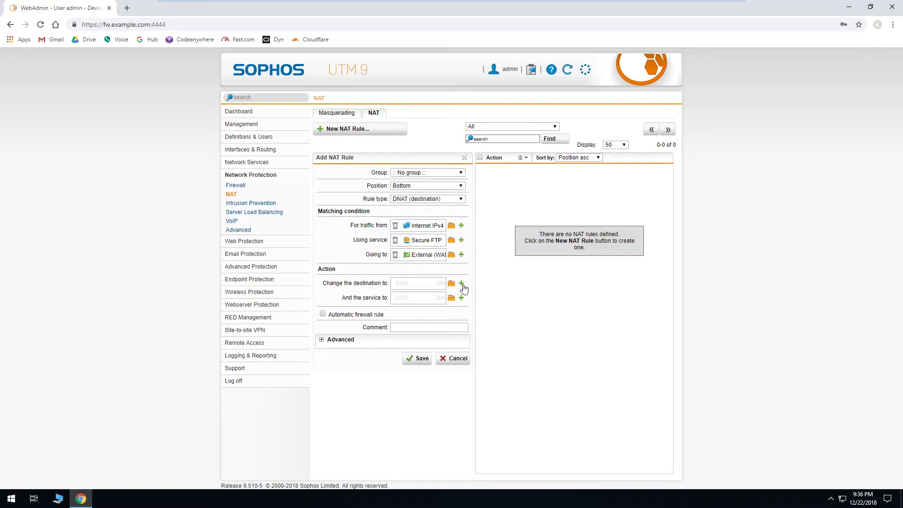
left_click(461, 284)
Translate to new host 'Secure FTP Server' (192.168.2.8) and enable the automatic firewall rule with logging
left_click(547, 297)
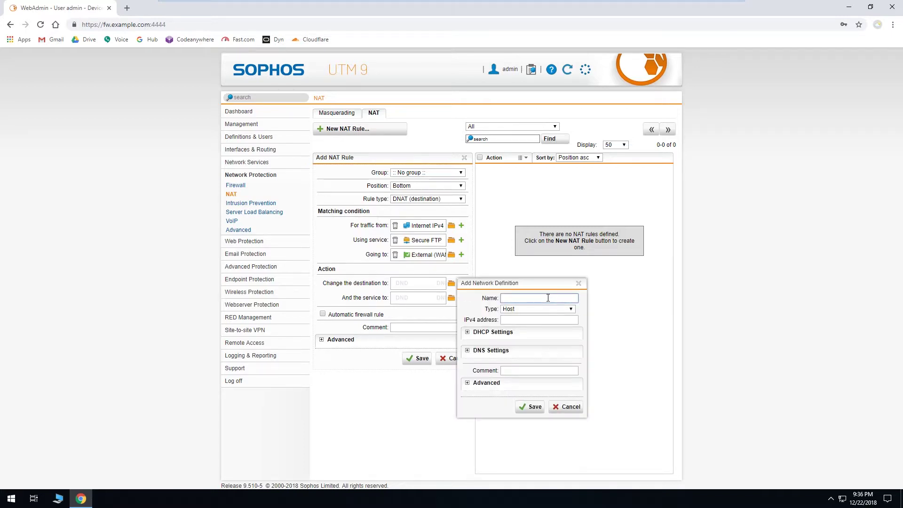
type("Secure FTP Server")
left_click(550, 320)
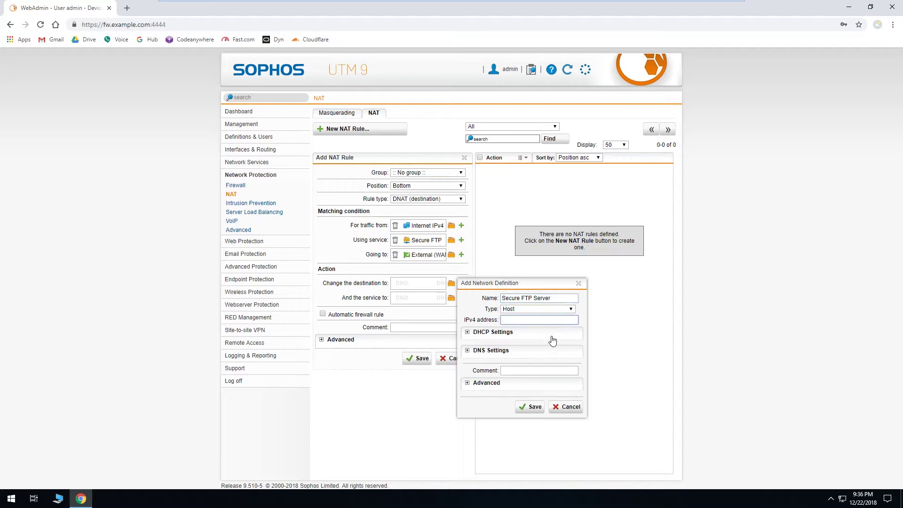
type("192.168.2.8")
left_click(532, 407)
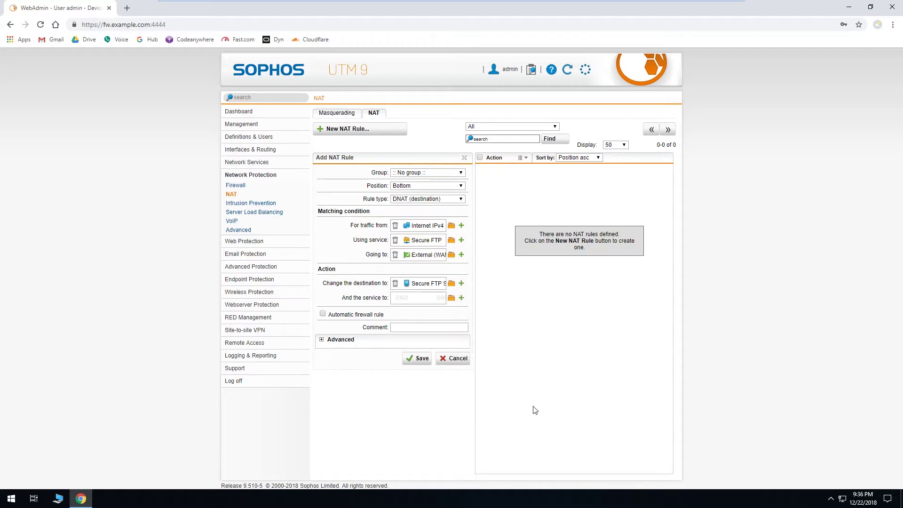
left_click(323, 314)
left_click(321, 340)
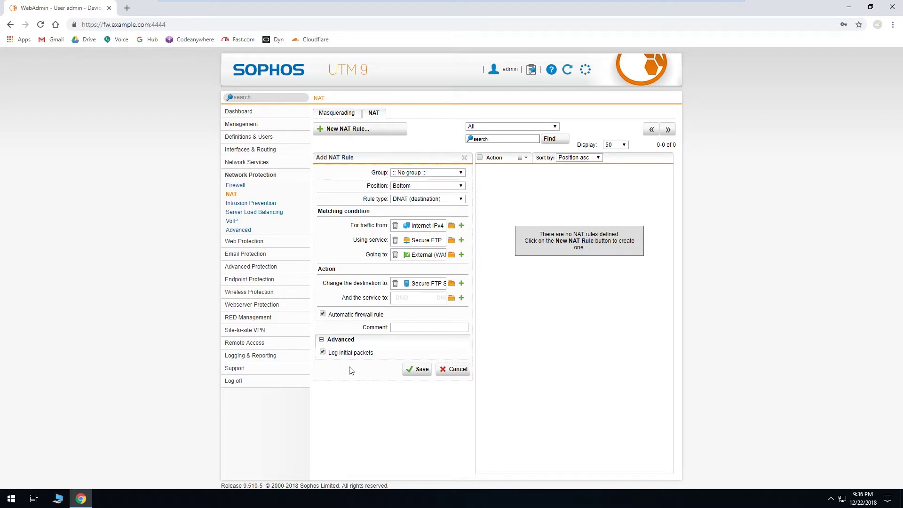
Save and enable the DNAT rule, then re-save it with the automatic firewall rule unticked
left_click(416, 369)
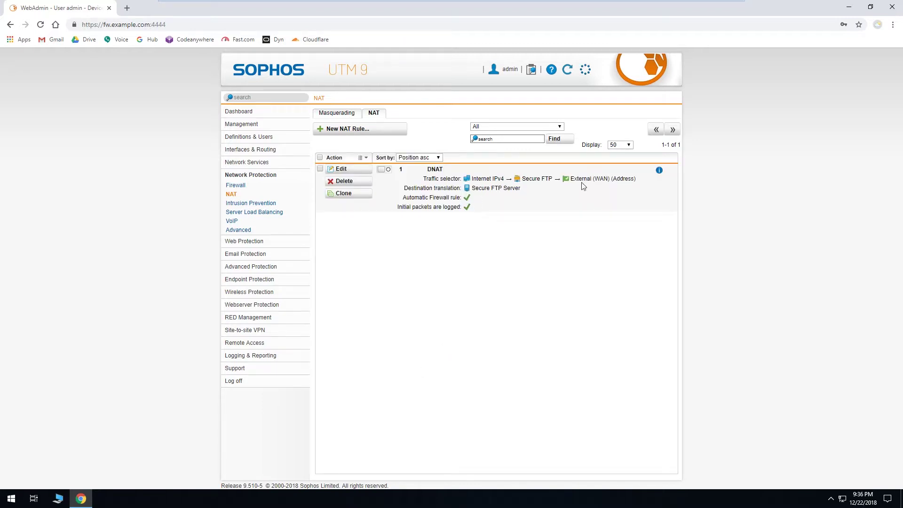
left_click(384, 170)
left_click(366, 170)
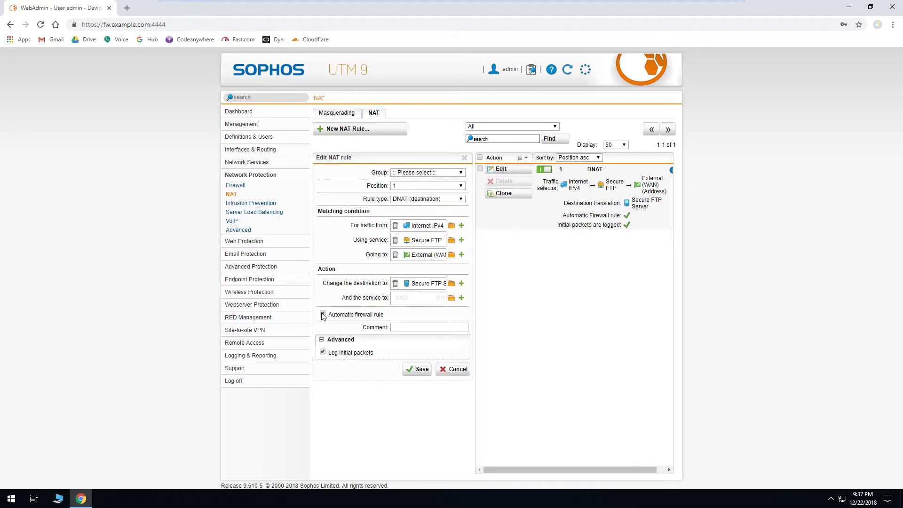
left_click(414, 370)
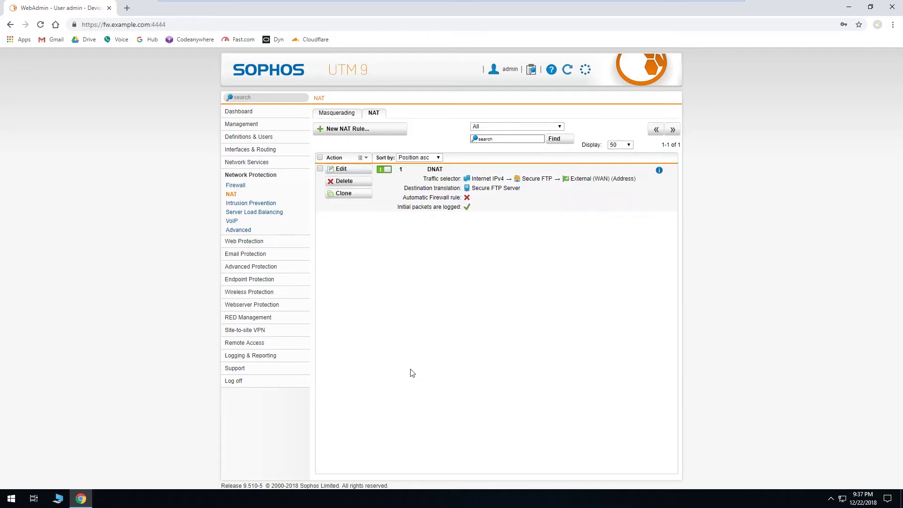
left_click(244, 187)
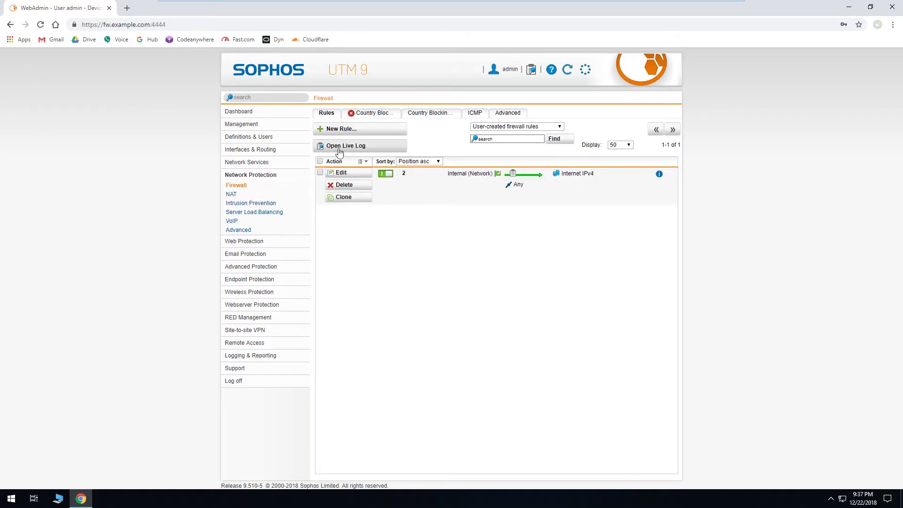
Start a new firewall rule with source host 'Remote Office' at 10.0.0.1
left_click(376, 135)
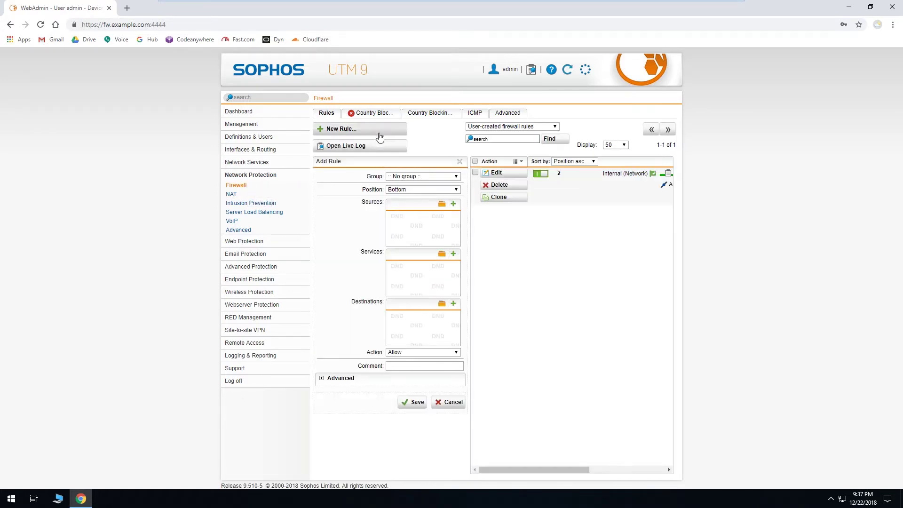
left_click(453, 205)
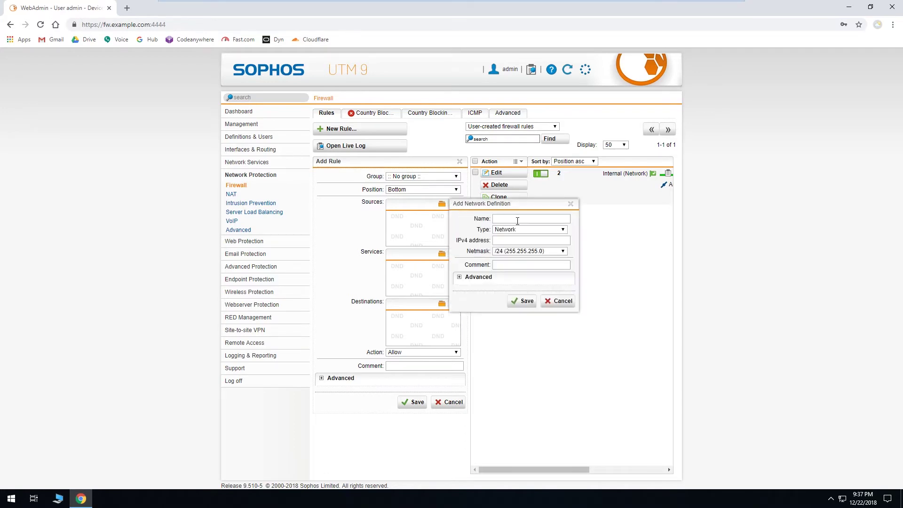
left_click(517, 219)
type("Remote Office")
left_click(520, 230)
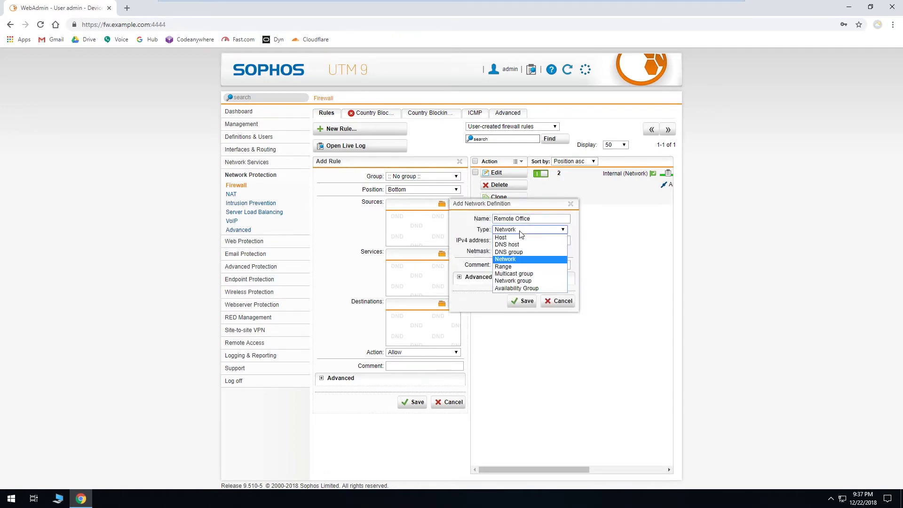
left_click(520, 237)
left_click(520, 240)
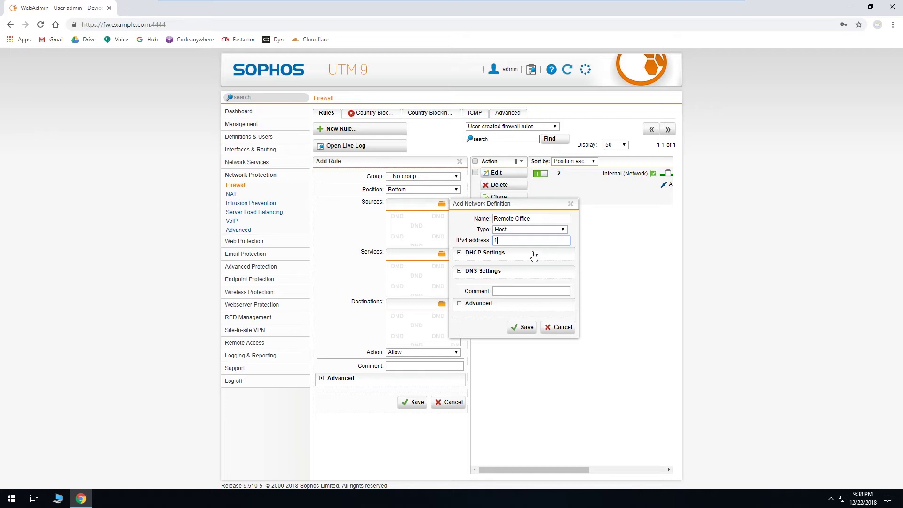
type("0.0.0.1")
left_click(520, 327)
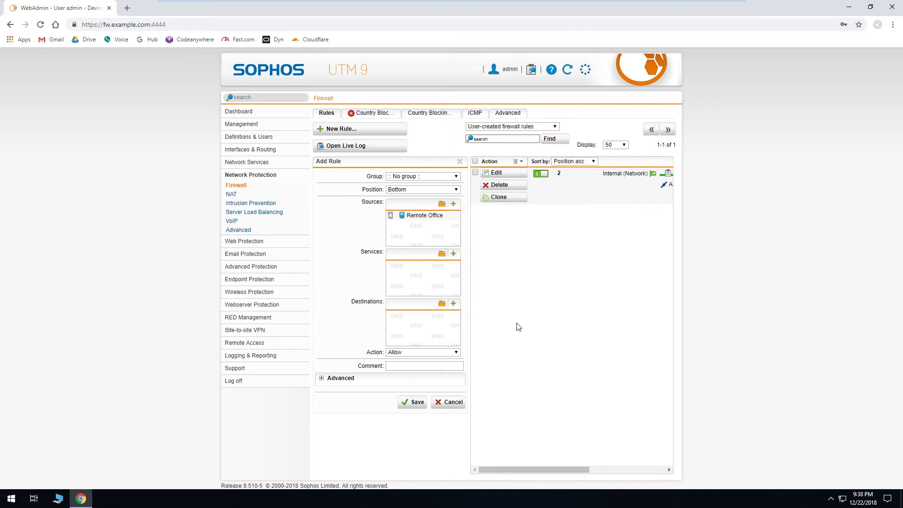
Set the firewall rule's service to Secure FTP and destination to Secure FTP Server
left_click(441, 256)
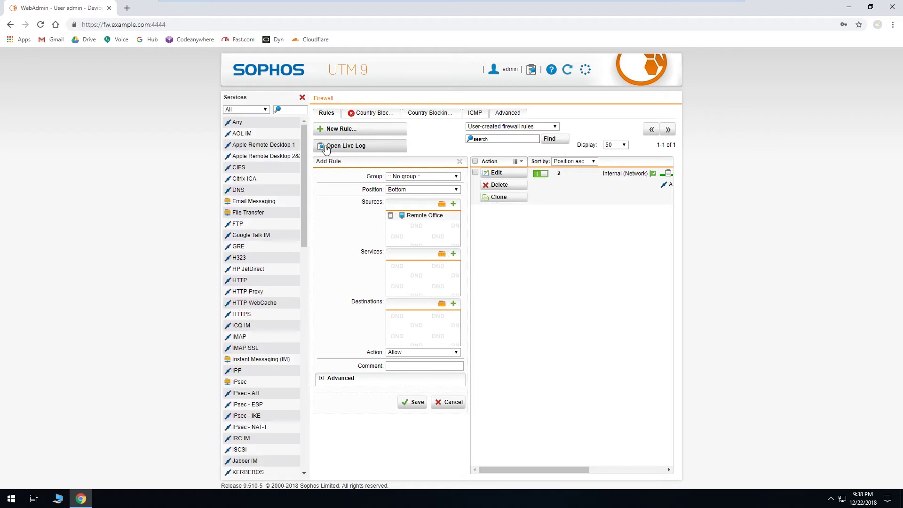
left_click(296, 109)
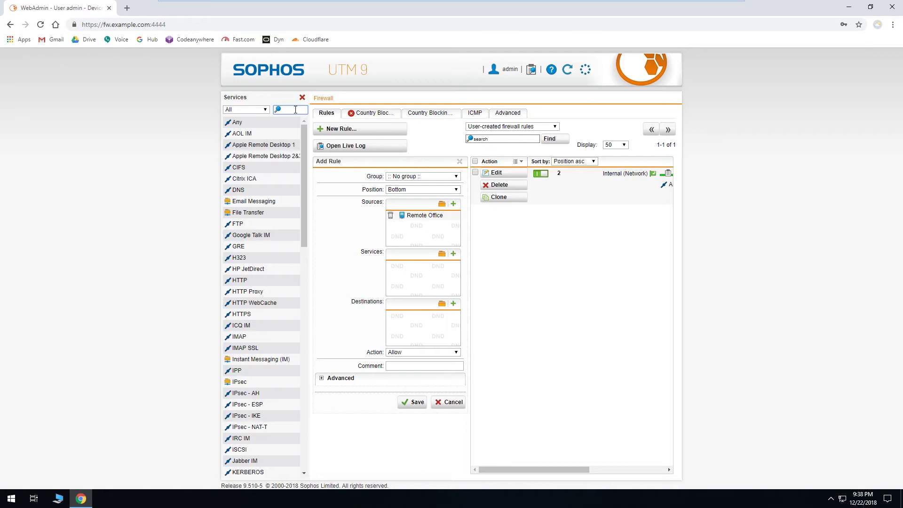
type("ftp")
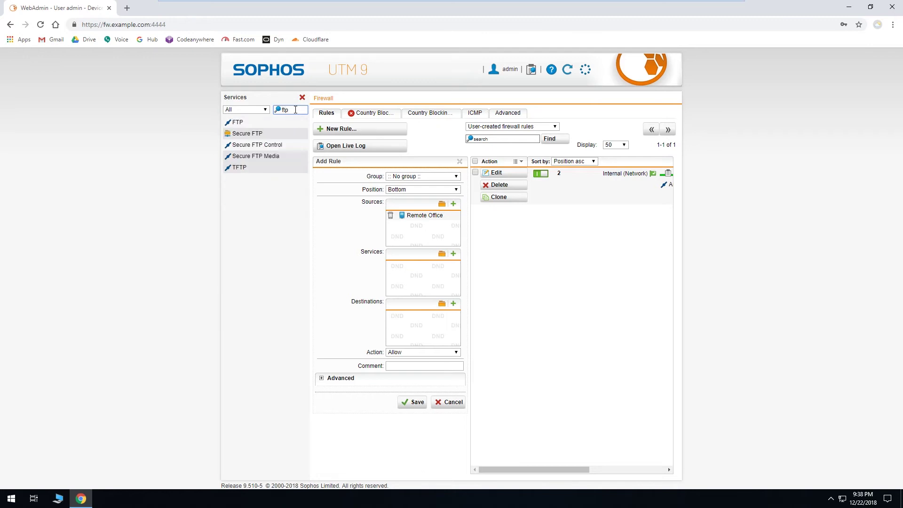
left_click_drag(247, 134, 423, 278)
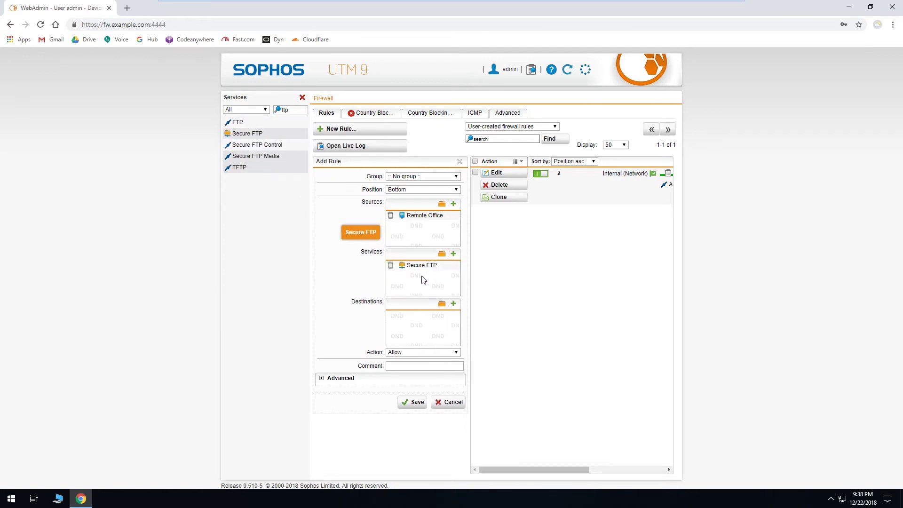
left_click(303, 99)
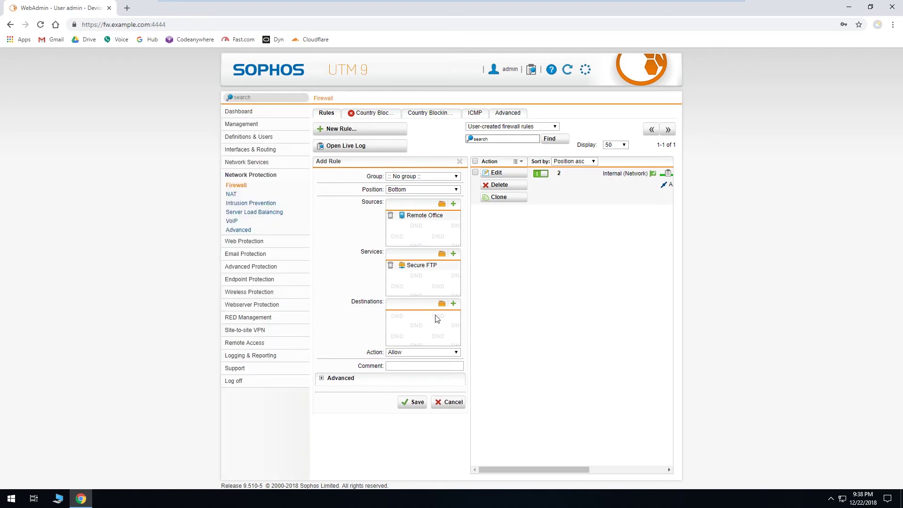
left_click(442, 303)
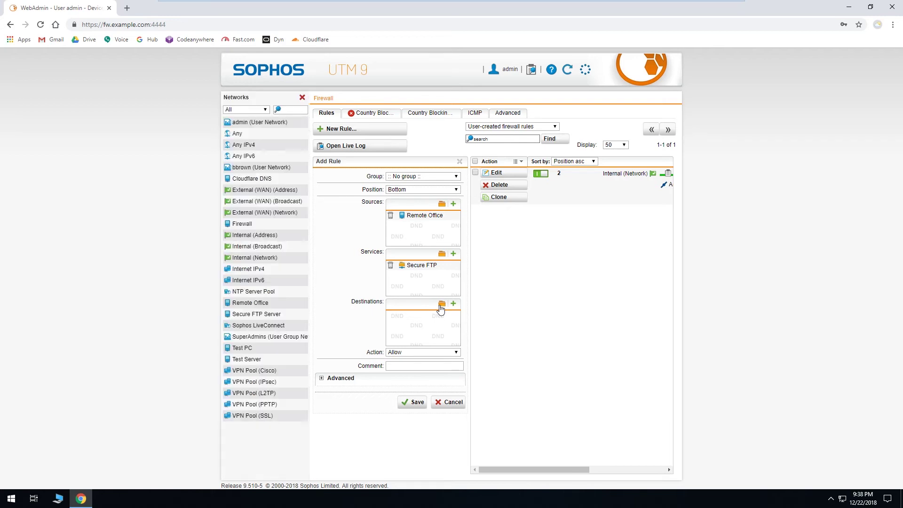
left_click_drag(276, 315, 423, 319)
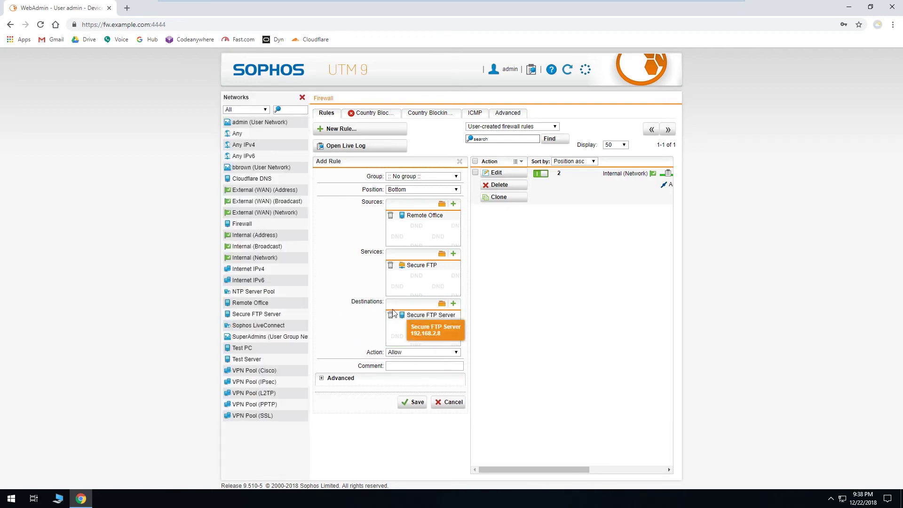
left_click(302, 99)
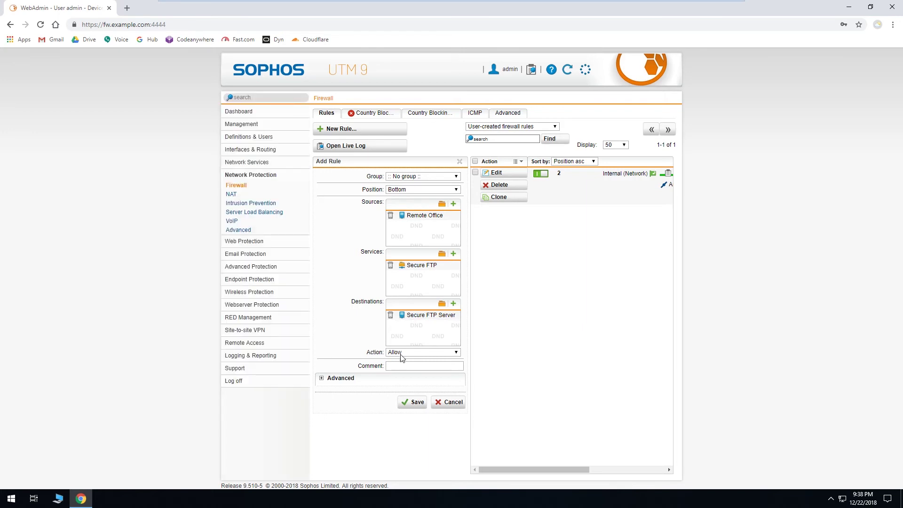
Turn on traffic logging under Advanced and save the firewall rule
left_click(334, 379)
left_click(390, 405)
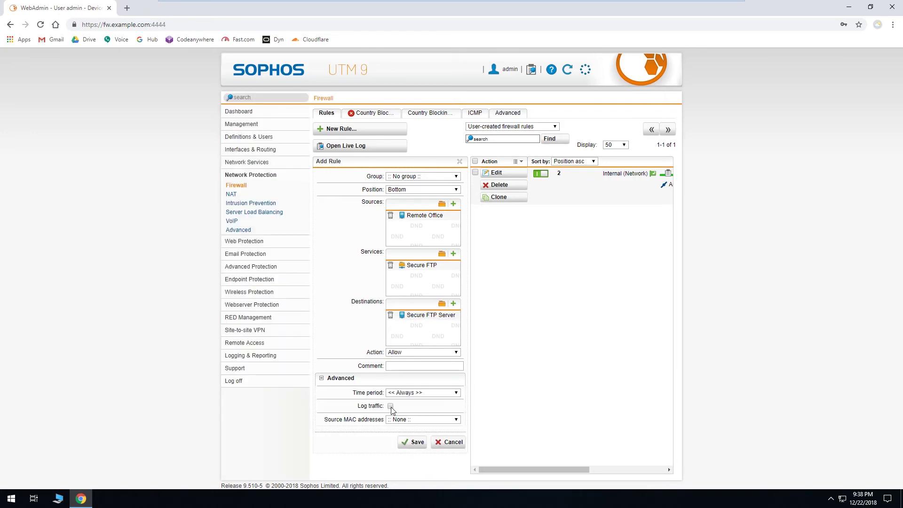
left_click(414, 444)
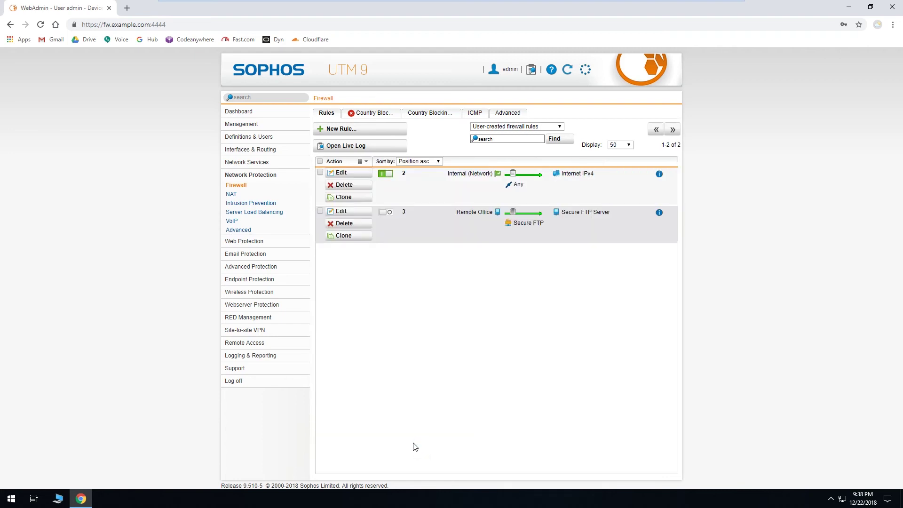
Enable firewall rule 3 (Remote Office to Secure FTP Server)
left_click(386, 213)
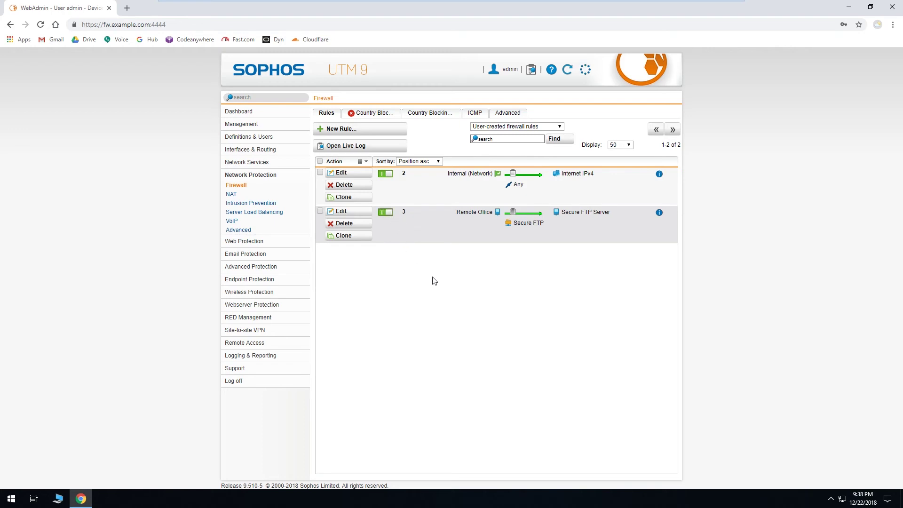